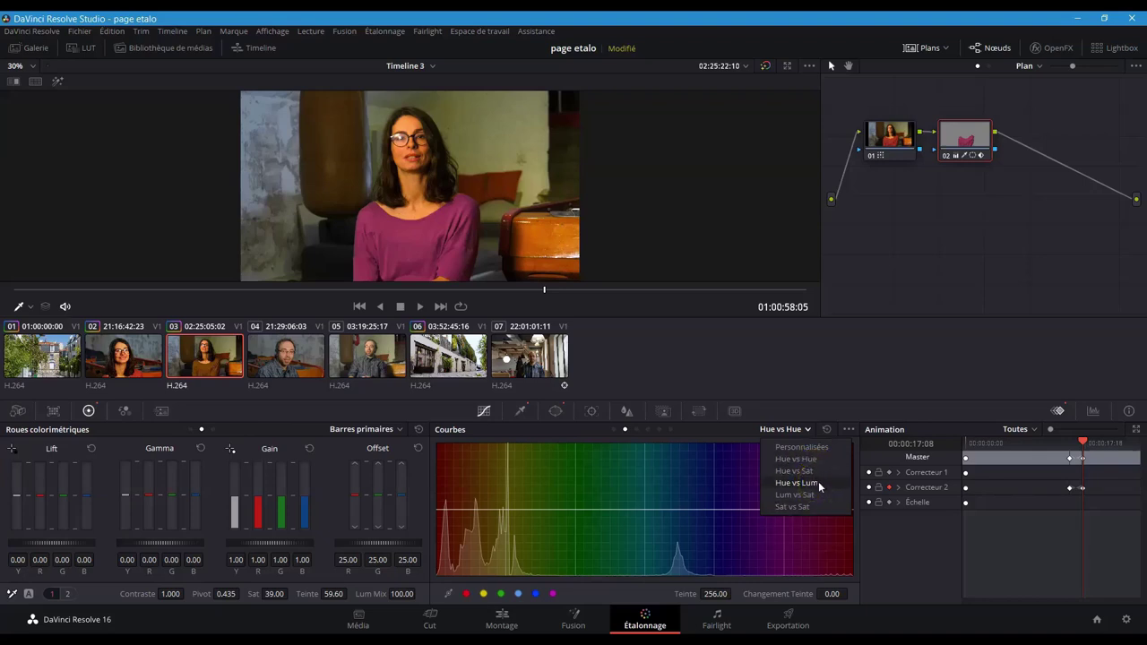
Step: On clip 05, raise the saturation of the punching bag's red hue to 1.92 using the Hue vs Sat curve
{"action": "left_click", "coordinate": [368, 355]}
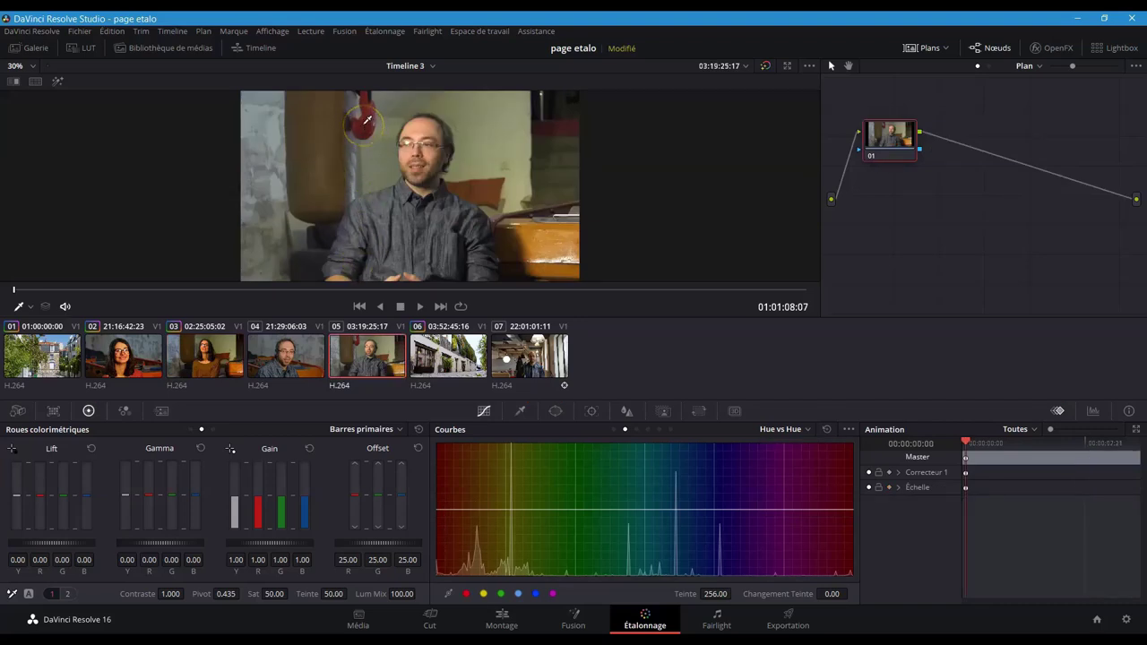
{"action": "left_click", "coordinate": [806, 429]}
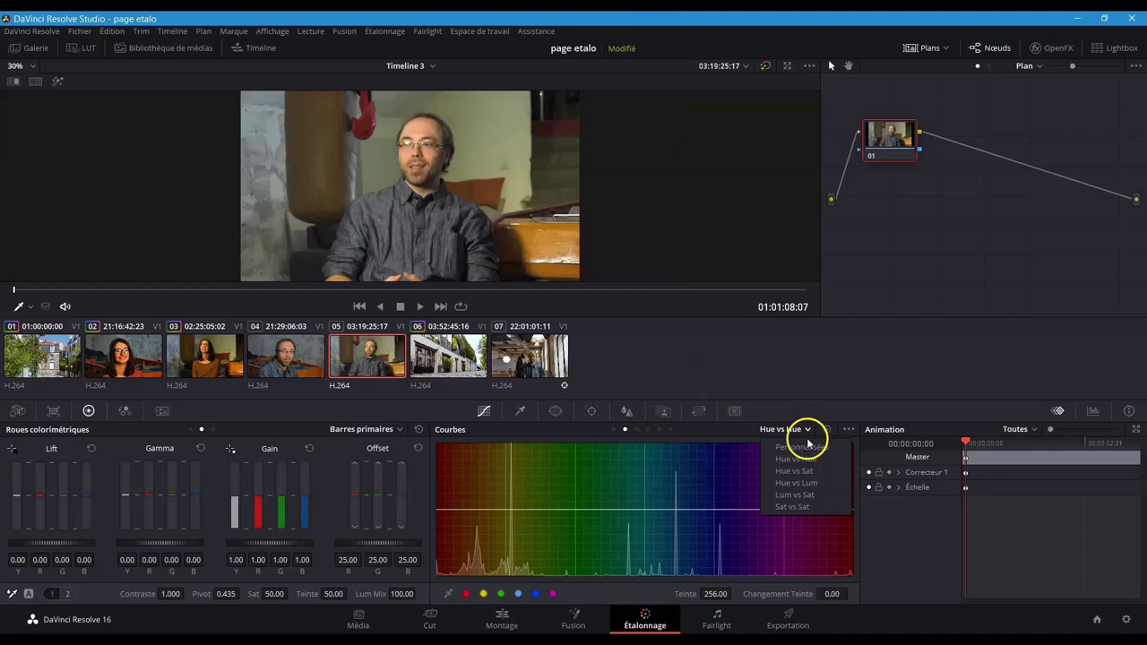
{"action": "left_click", "coordinate": [804, 472]}
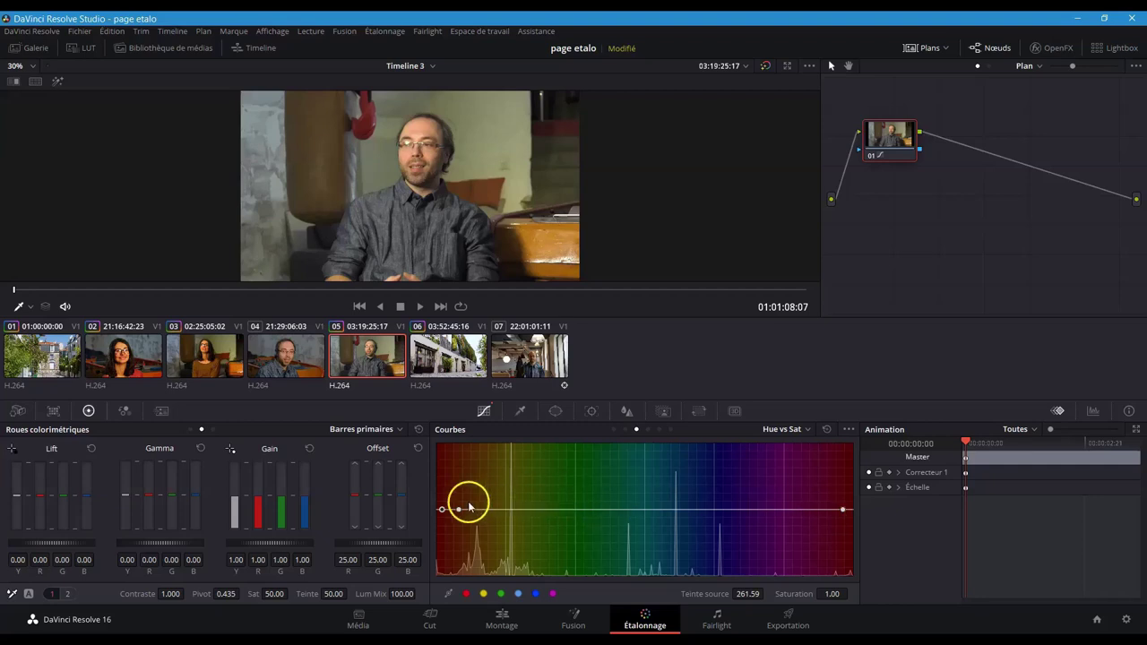
{"action": "left_click_drag", "start_coordinate": [457, 510], "coordinate": [472, 511]}
{"action": "left_click", "coordinate": [441, 512]}
{"action": "left_click_drag", "start_coordinate": [441, 512], "coordinate": [443, 448]}
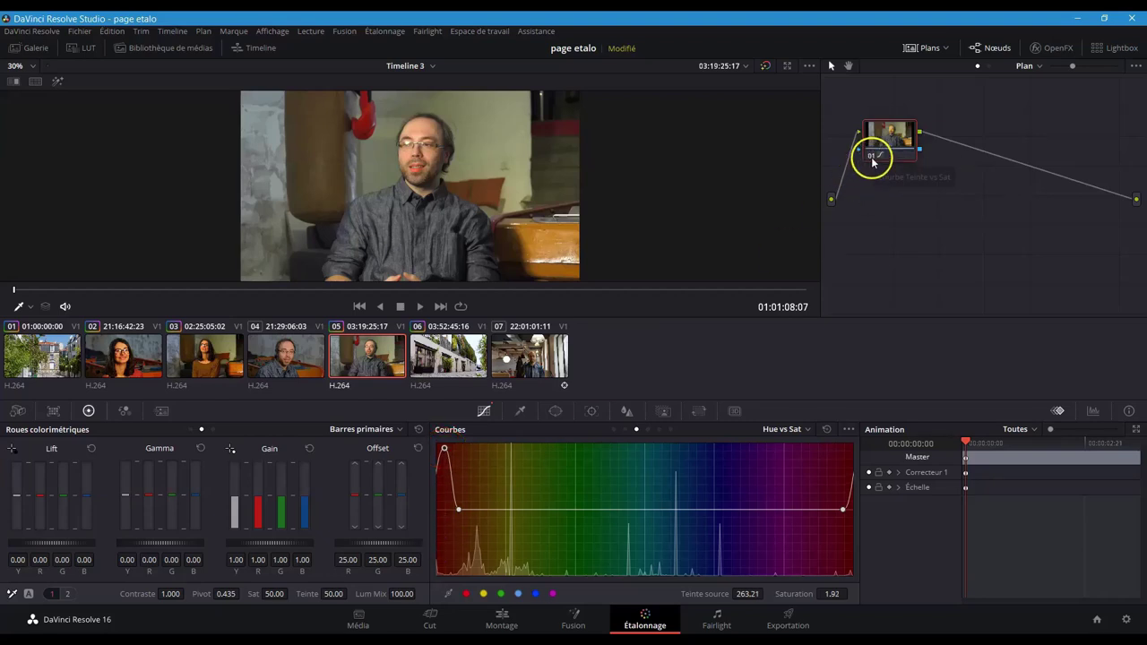
Step: Toggle node 01 off and on to compare clip 05 with and without the red saturation boost
{"action": "left_click", "coordinate": [871, 157]}
{"action": "left_click", "coordinate": [871, 157]}
{"action": "left_click", "coordinate": [871, 156]}
Step: Add a serial node after node 03 on clip 01 and place it below the existing node row
{"action": "left_click", "coordinate": [38, 365]}
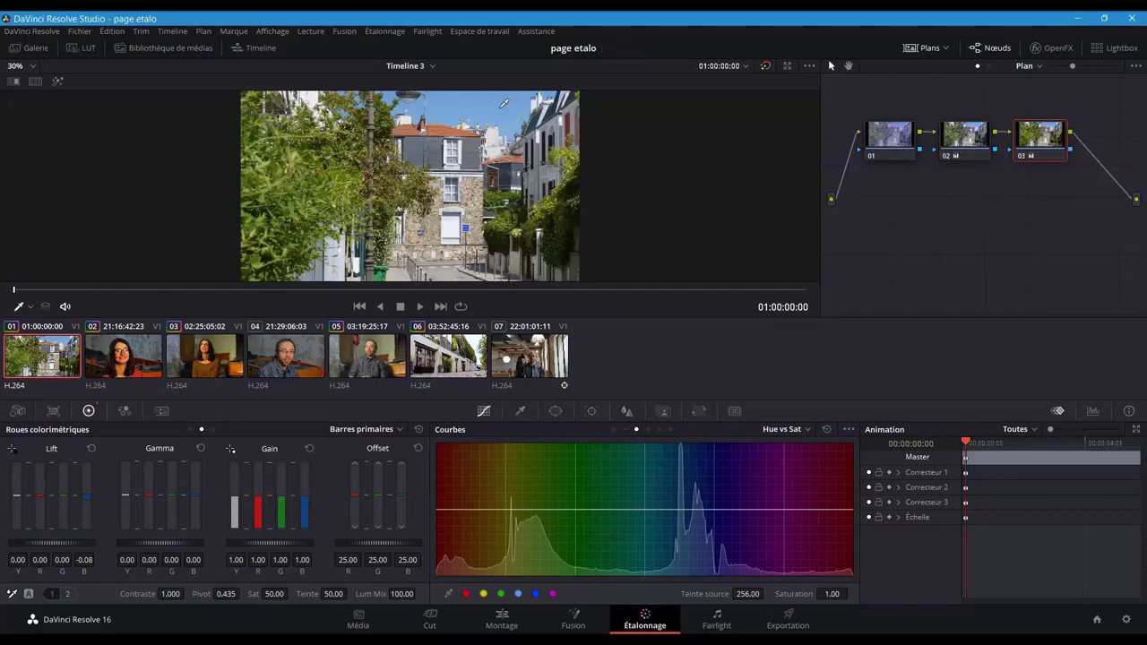
{"action": "key", "text": "alt+o"}
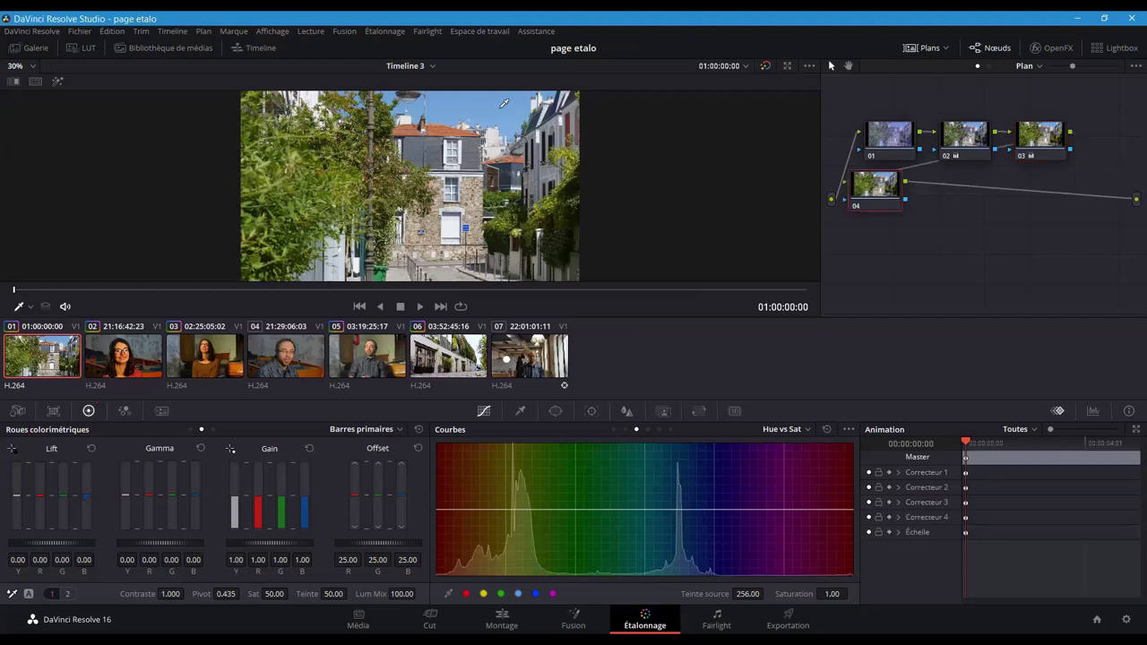
{"action": "left_click_drag", "start_coordinate": [890, 192], "coordinate": [973, 277]}
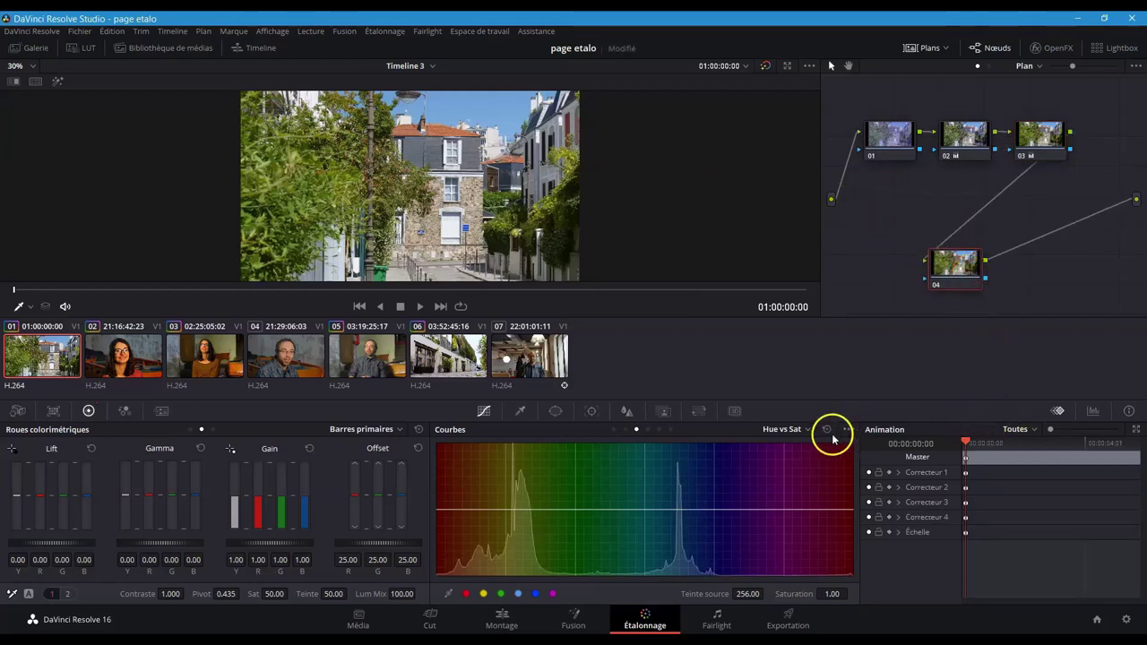
Step: Sample the blue sky in clip 01 and lower its luminance gain to 0.79 on the Hue vs Lum curve
{"action": "left_click", "coordinate": [804, 431]}
{"action": "left_click", "coordinate": [801, 484]}
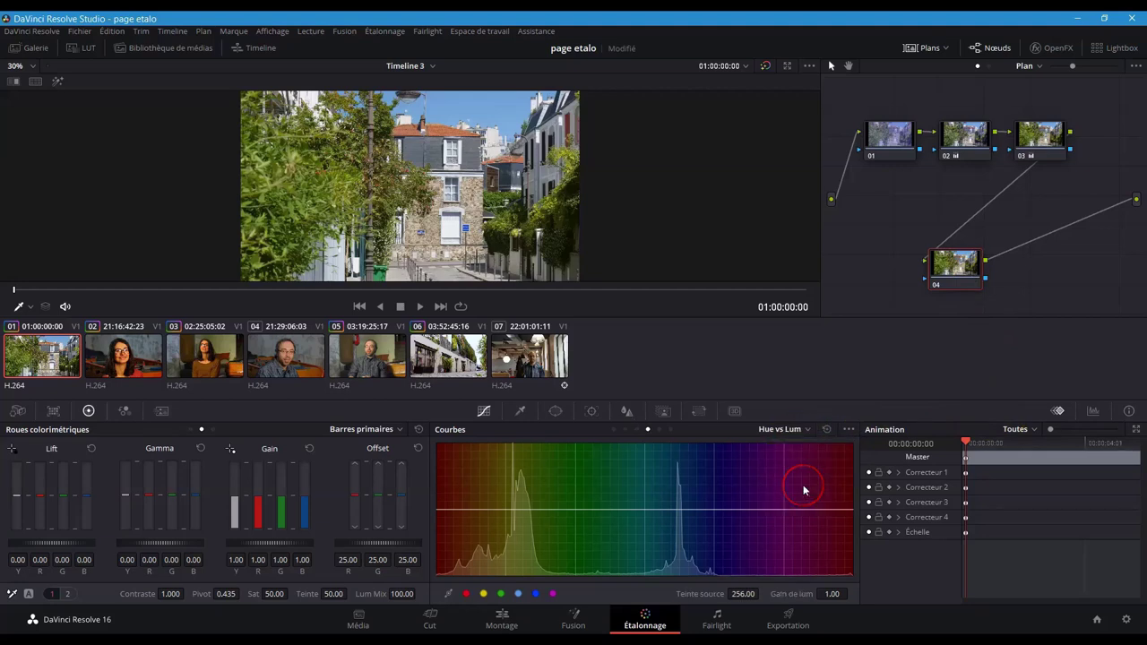
{"action": "left_click", "coordinate": [490, 94]}
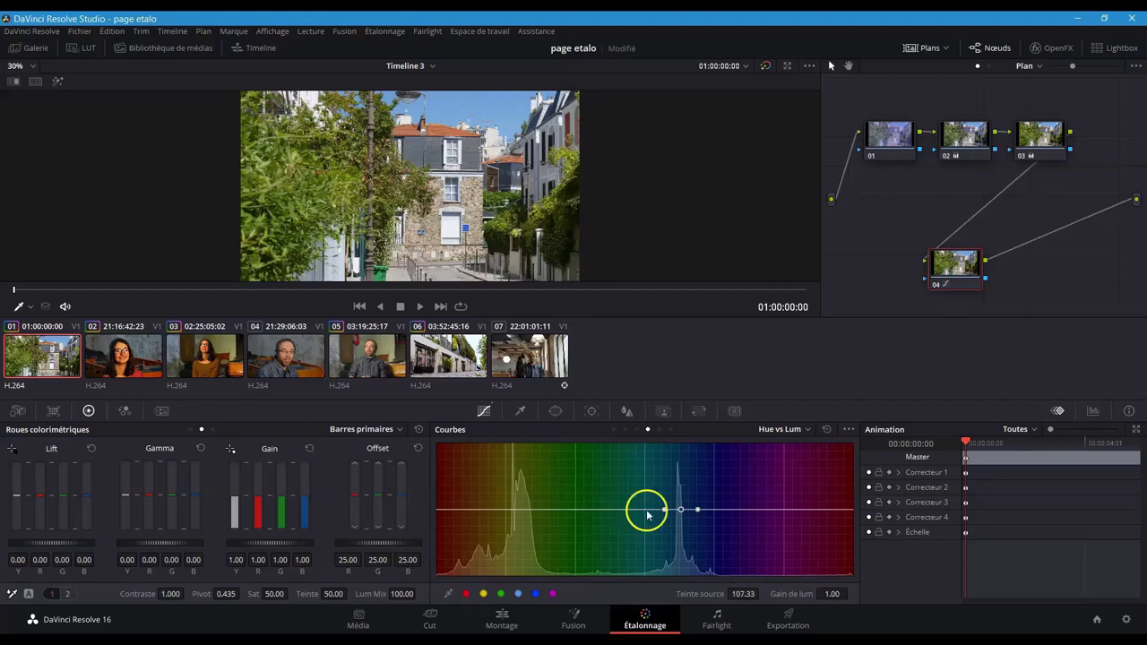
{"action": "left_click", "coordinate": [681, 511]}
{"action": "mouse_move", "coordinate": [681, 510]}
{"action": "left_mouse_down"}
{"action": "mouse_move", "coordinate": [684, 539]}
{"action": "mouse_move", "coordinate": [681, 522]}
{"action": "left_mouse_up"}
Step: Toggle node 04 off and on to compare the sky before and after darkening
{"action": "left_click", "coordinate": [930, 286]}
{"action": "left_click", "coordinate": [933, 287]}
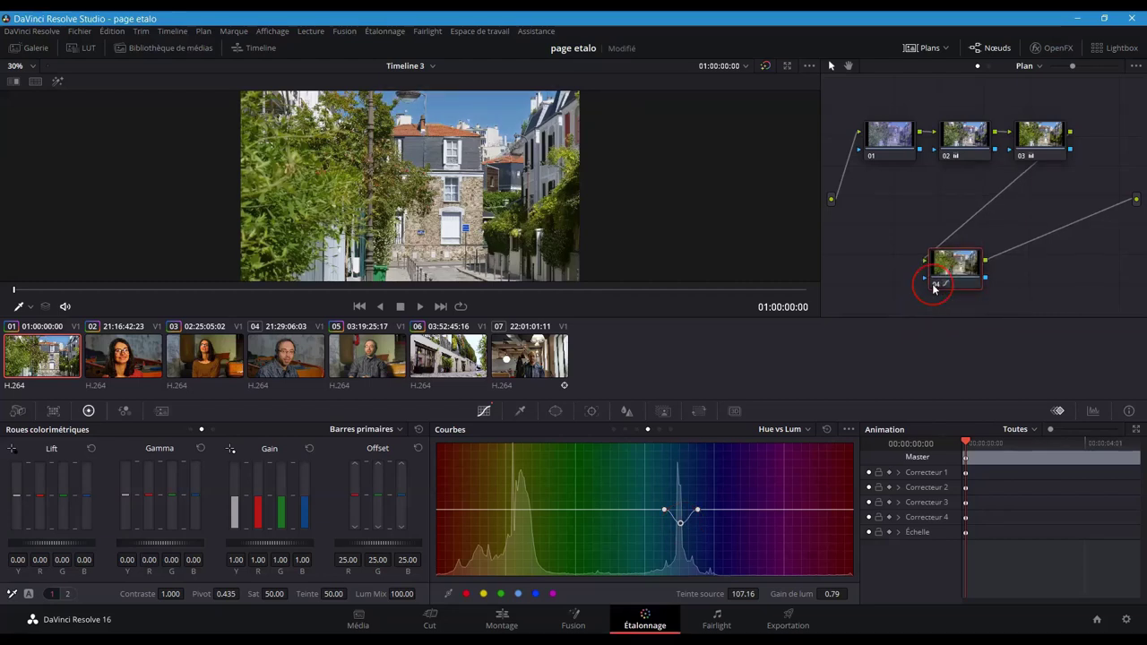
{"action": "left_click", "coordinate": [933, 287]}
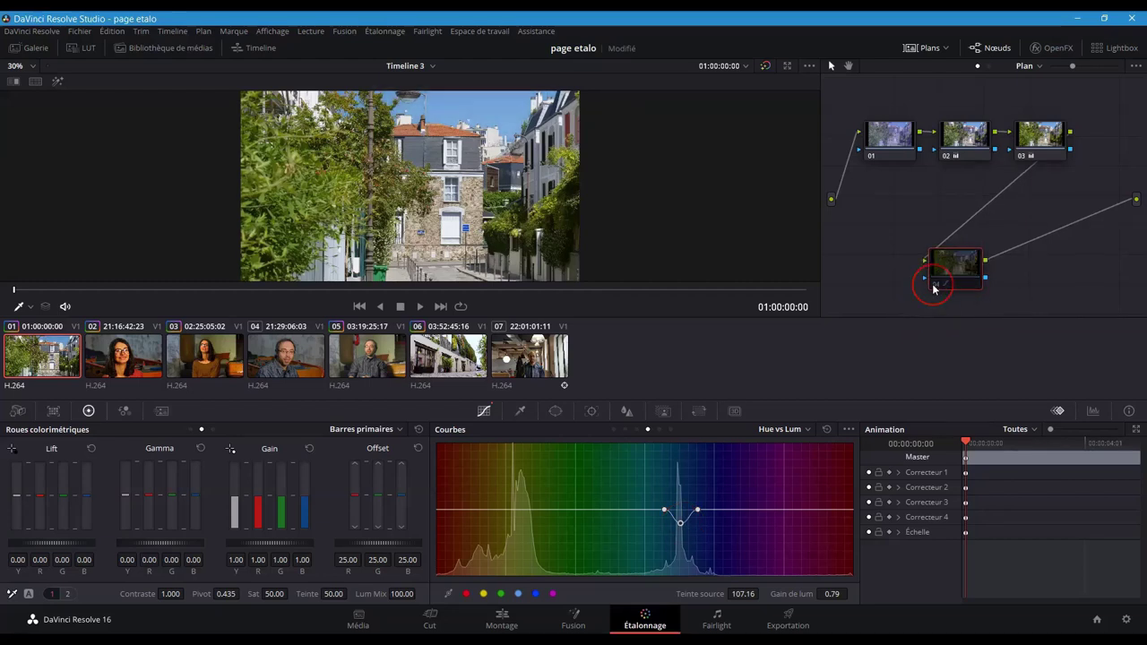
{"action": "left_click", "coordinate": [932, 287]}
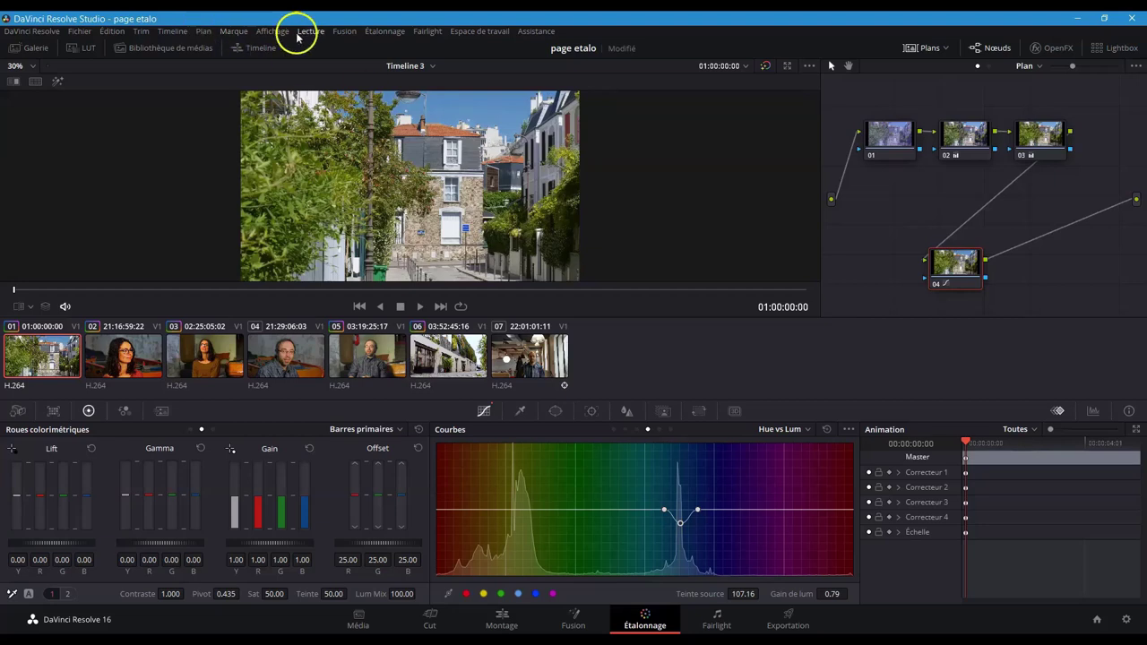
Step: Add a new grade version to clip 01 and make it black and white with saturation 0 on an extra serial node
{"action": "left_click", "coordinate": [363, 33]}
{"action": "mouse_move", "coordinate": [394, 77]}
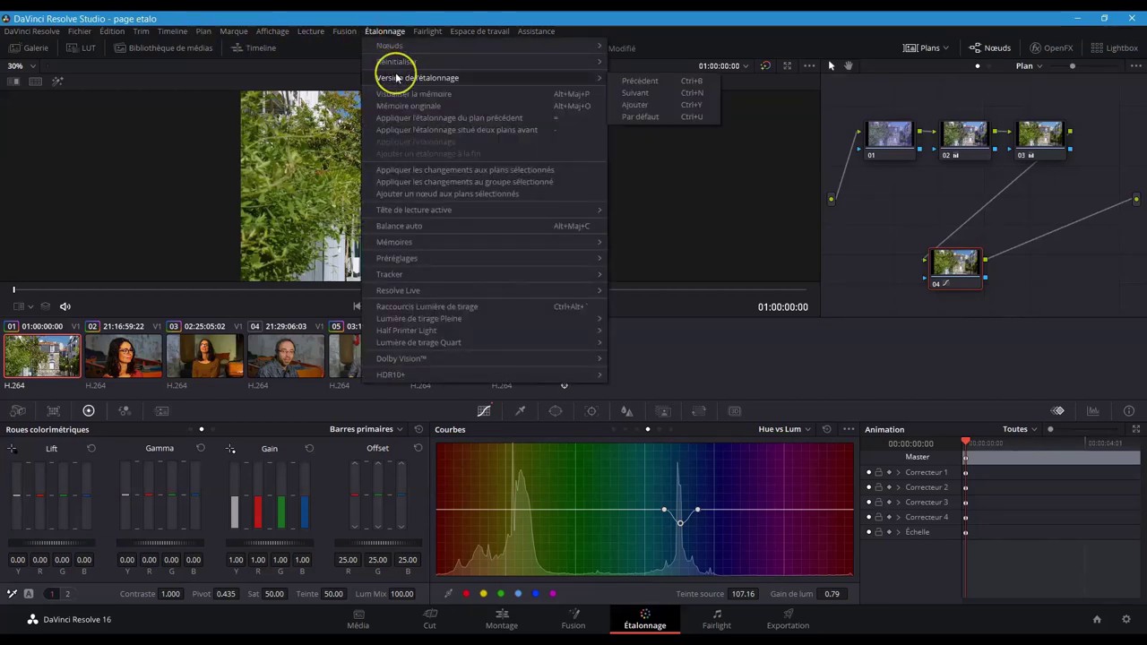
{"action": "left_click", "coordinate": [641, 105]}
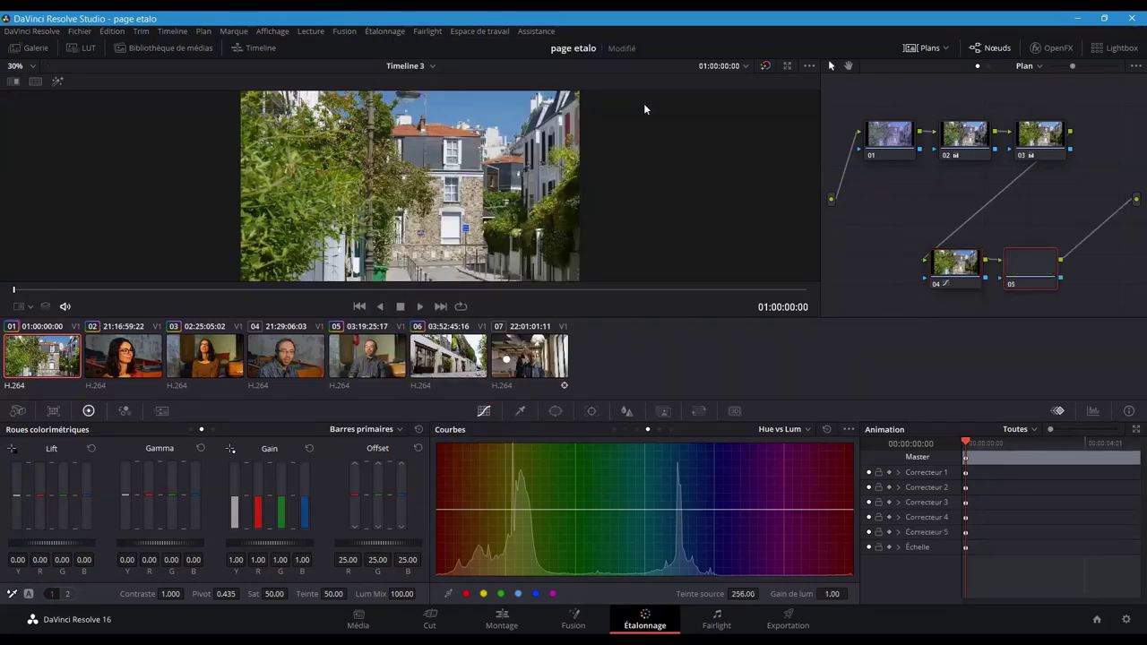
{"action": "mouse_move", "coordinate": [274, 597]}
{"action": "left_mouse_down"}
{"action": "mouse_move", "coordinate": [72, 594]}
{"action": "mouse_move", "coordinate": [274, 596]}
{"action": "left_mouse_up"}
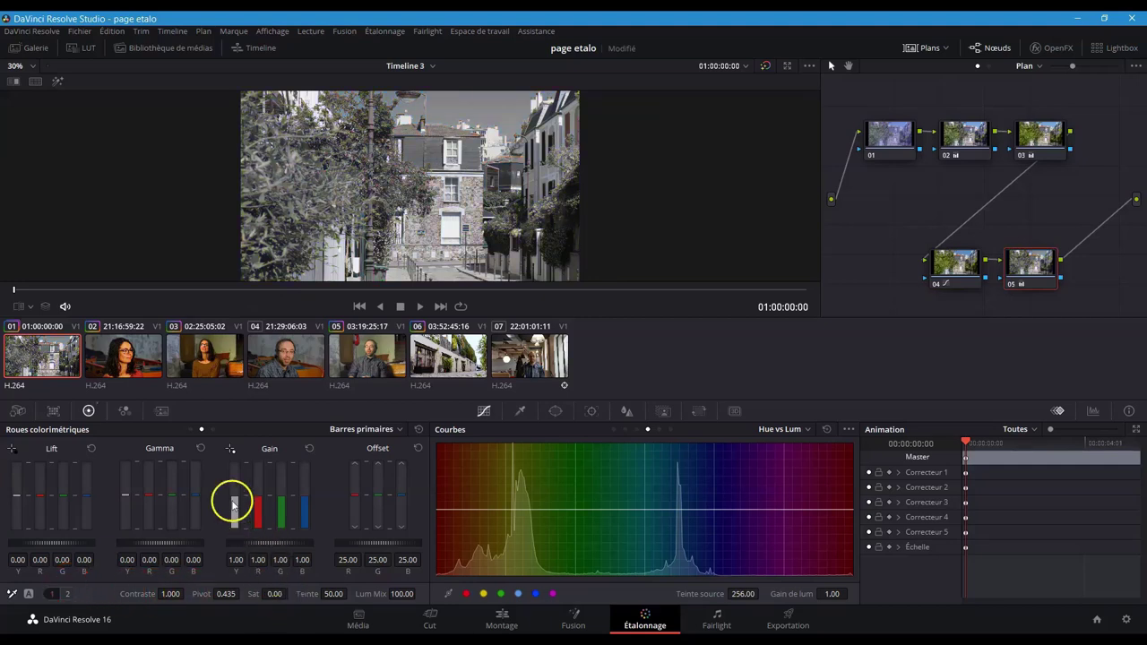
Step: Load the local grade Version 1 on clip 01, switch to Version 2 and return to Version 1
{"action": "right_click", "coordinate": [49, 357]}
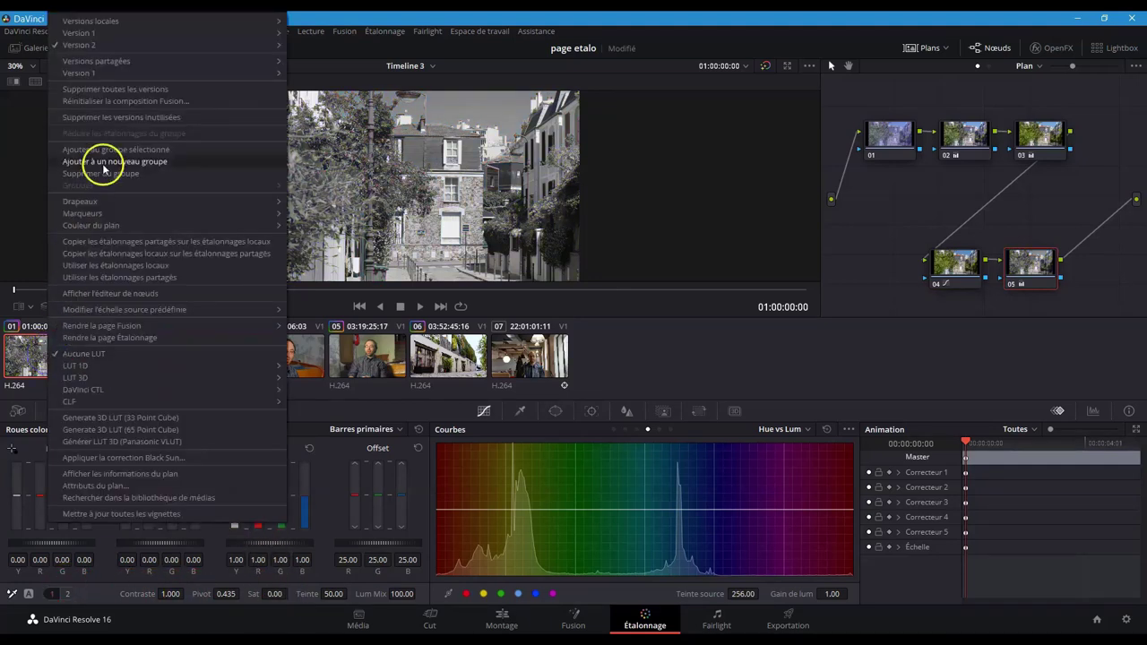
{"action": "left_click", "coordinate": [109, 38]}
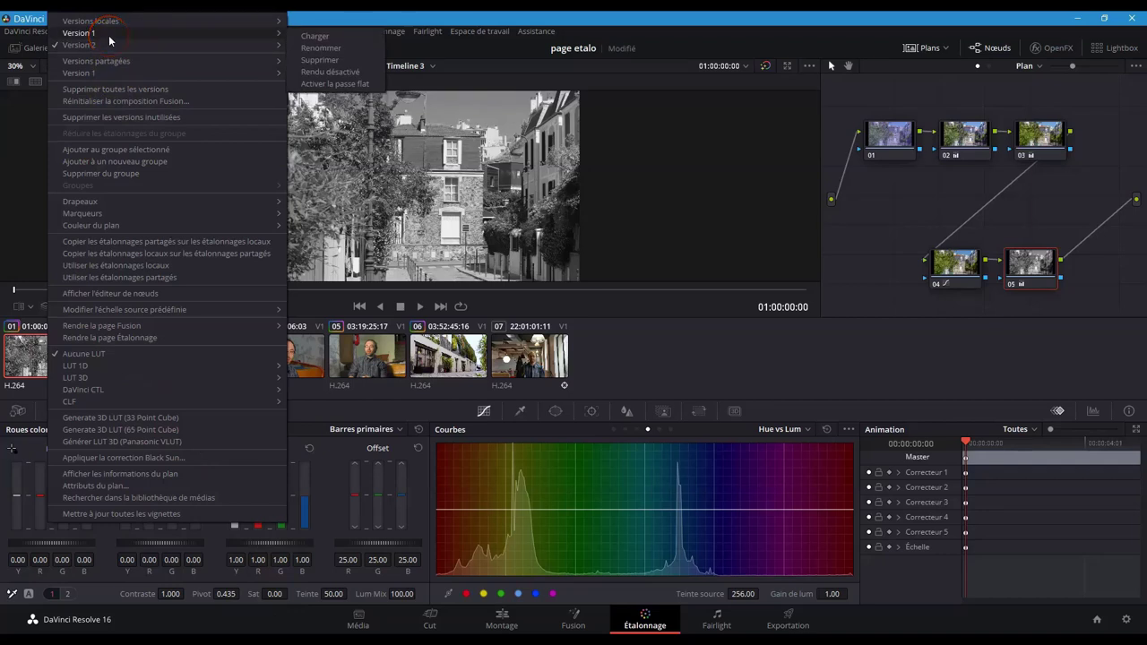
{"action": "left_click", "coordinate": [343, 37]}
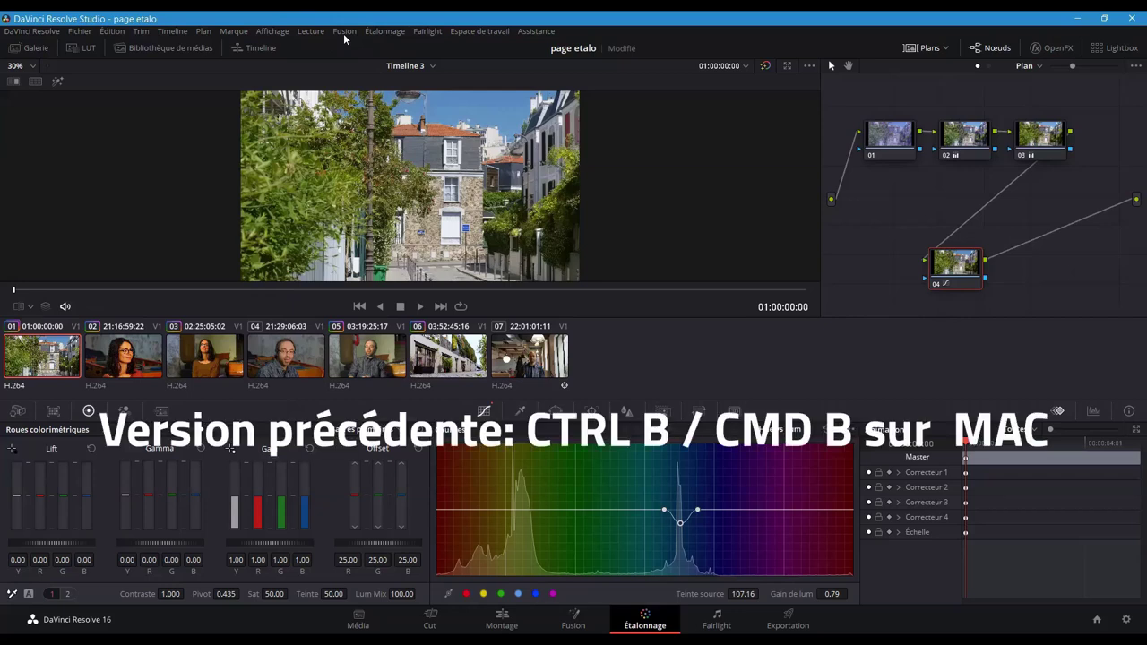
{"action": "key", "text": "ctrl+b"}
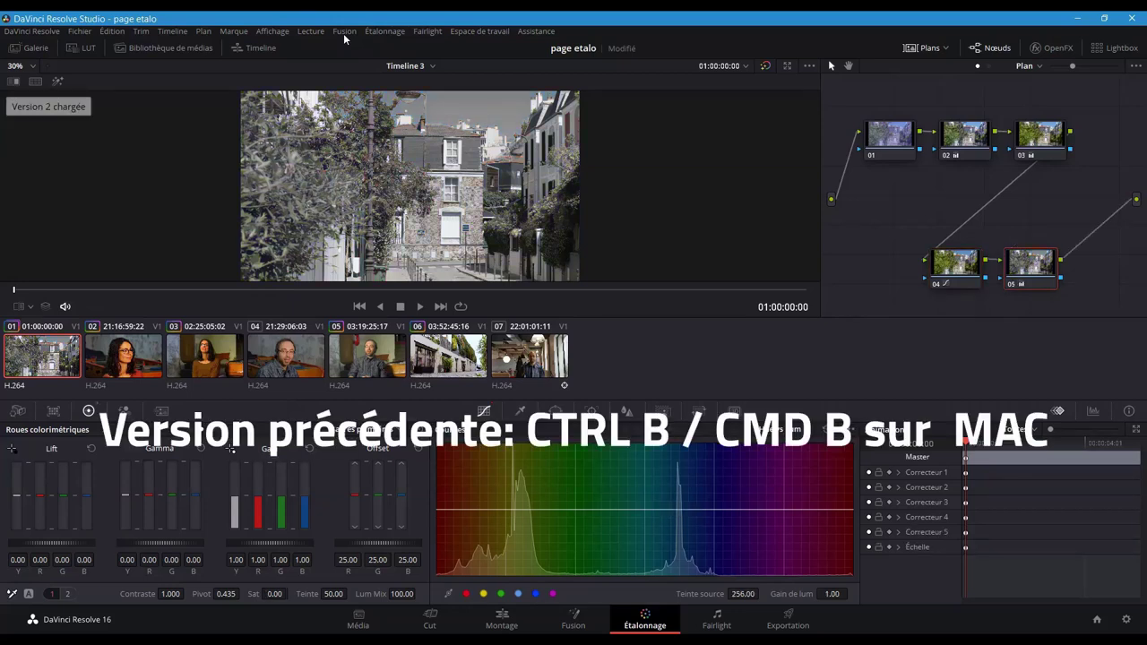
{"action": "key", "text": "ctrl+b"}
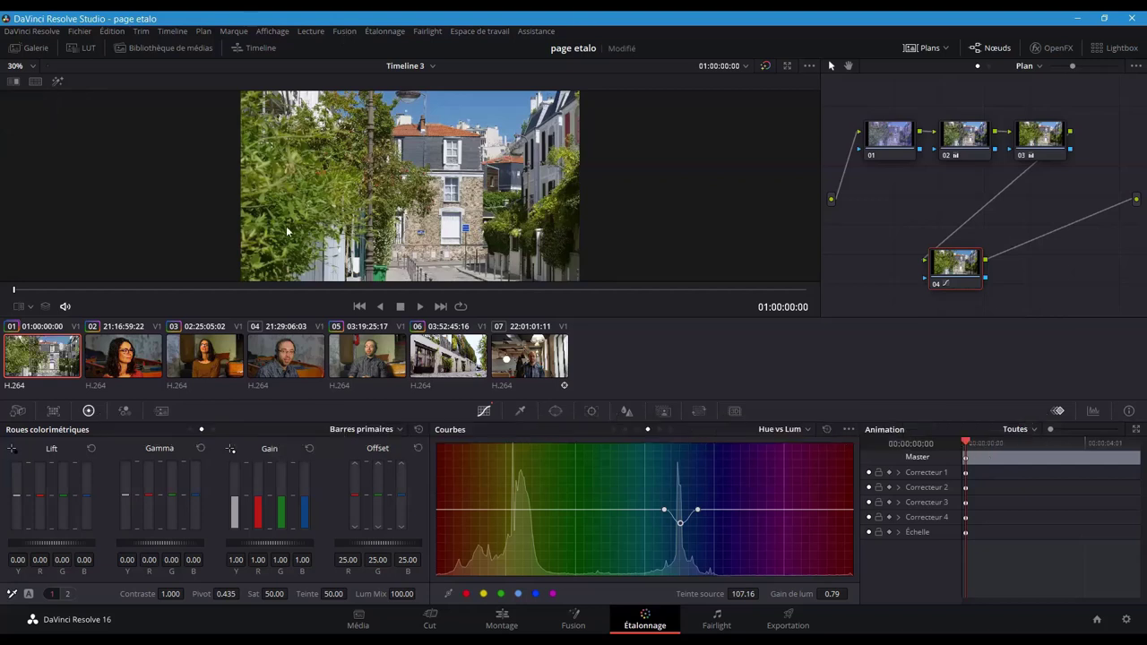
Step: Display clip 01's grade versions in split screen, including the original image, with the "Versions et original" mode
{"action": "left_click", "coordinate": [36, 81]}
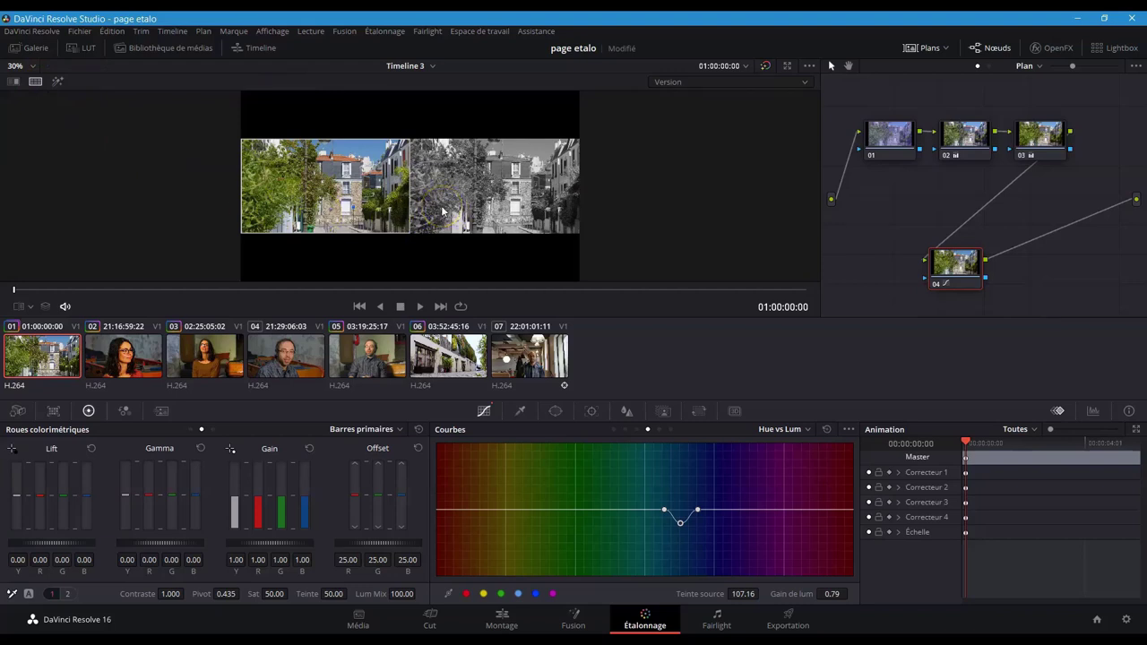
{"action": "left_click", "coordinate": [690, 83]}
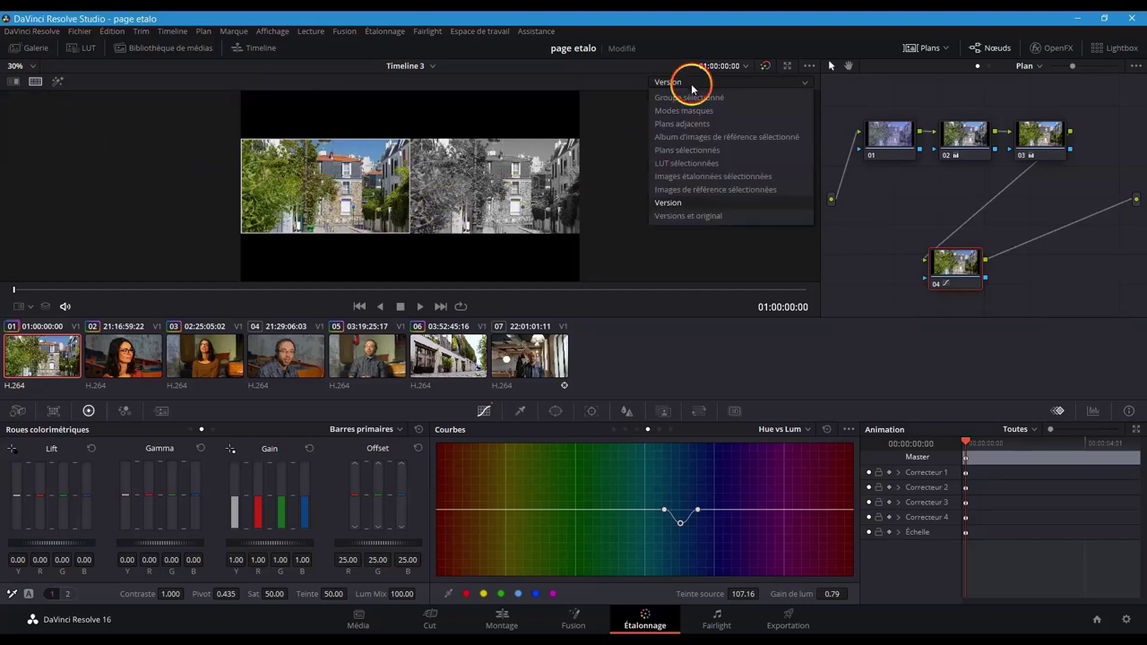
{"action": "left_click", "coordinate": [688, 215]}
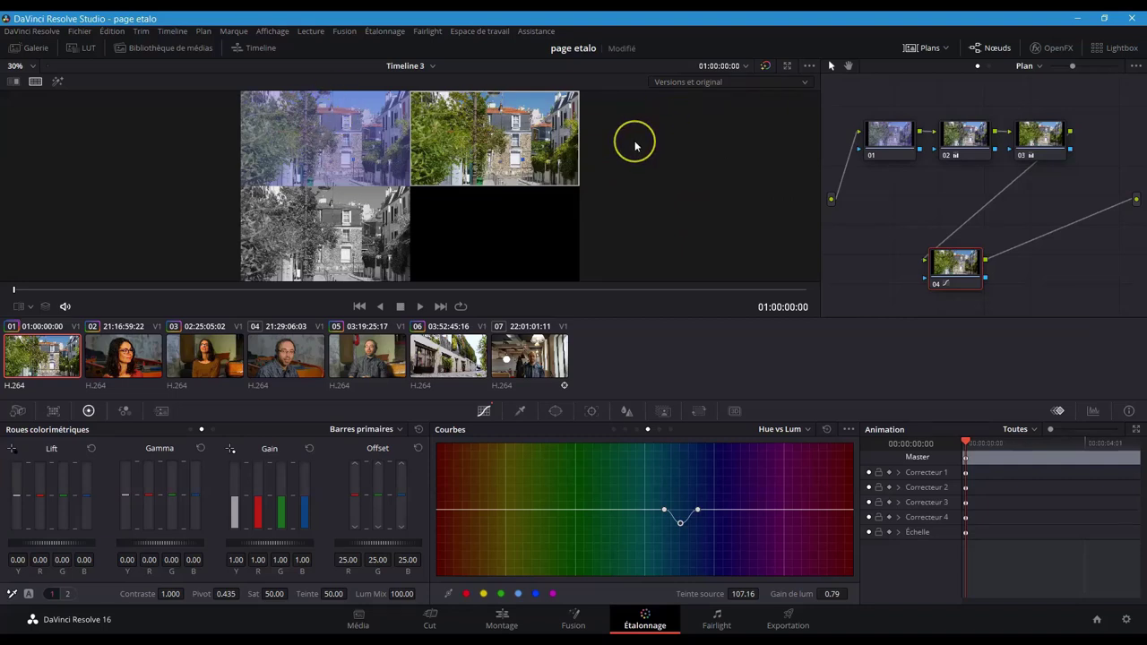
Step: Switch the split screen to "Plans sélectionnés" and compare clips 01, 04, 06 and 07
{"action": "left_click", "coordinate": [724, 83]}
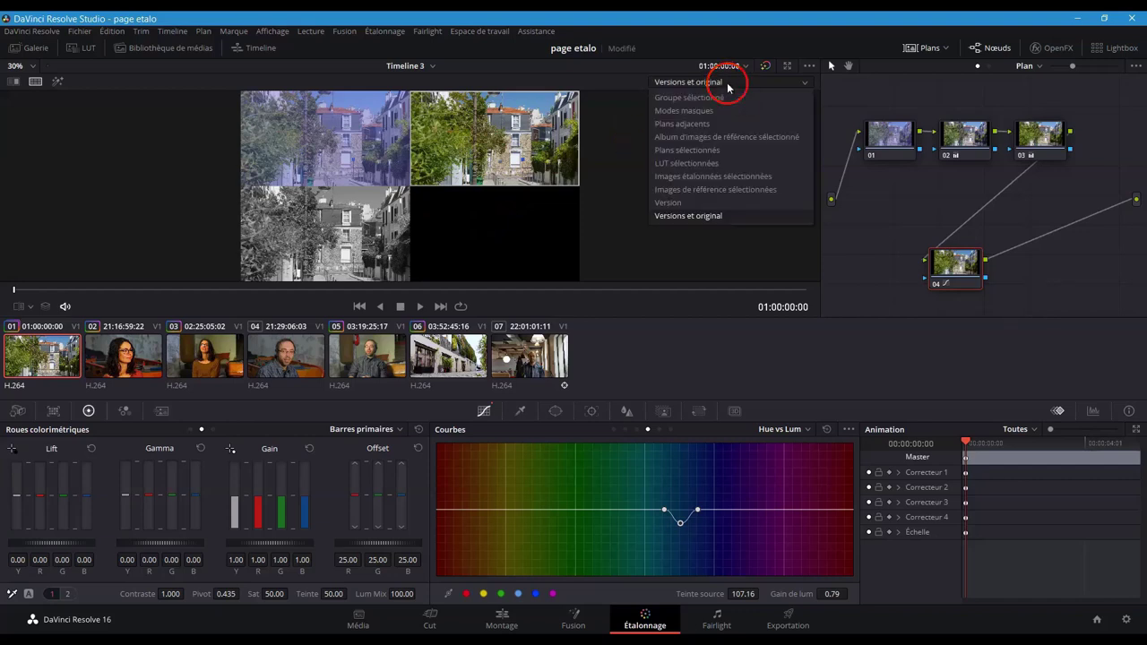
{"action": "left_click", "coordinate": [715, 149]}
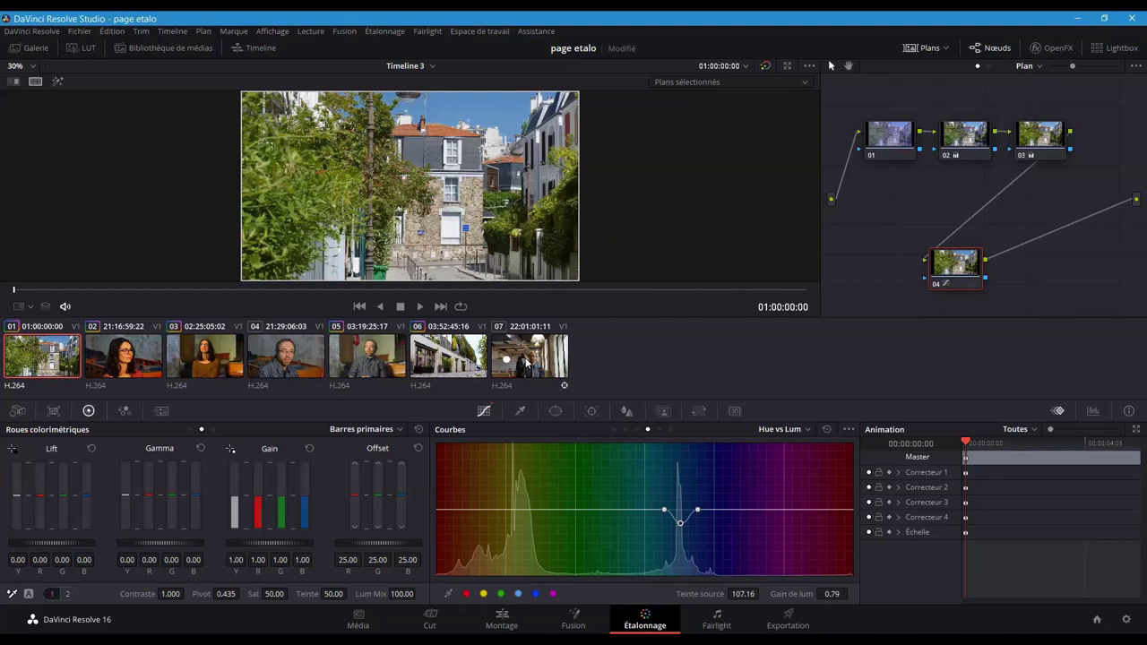
{"action": "left_click", "coordinate": [309, 359], "text": "ctrl"}
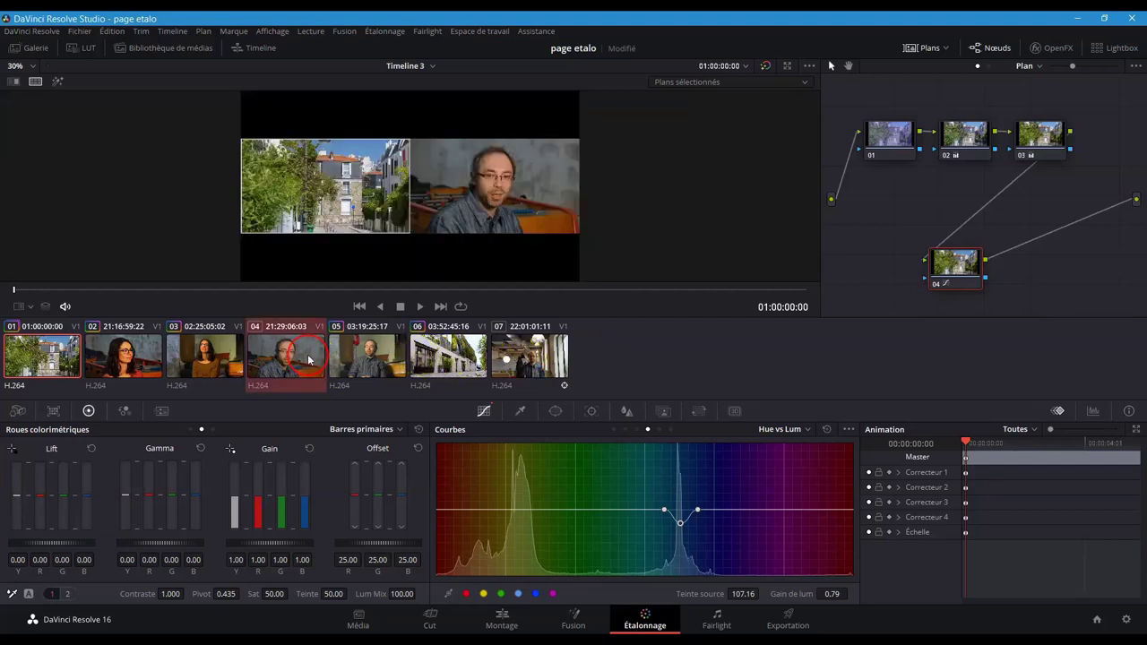
{"action": "left_click", "coordinate": [429, 361], "text": "ctrl"}
{"action": "left_click", "coordinate": [507, 359], "text": "ctrl"}
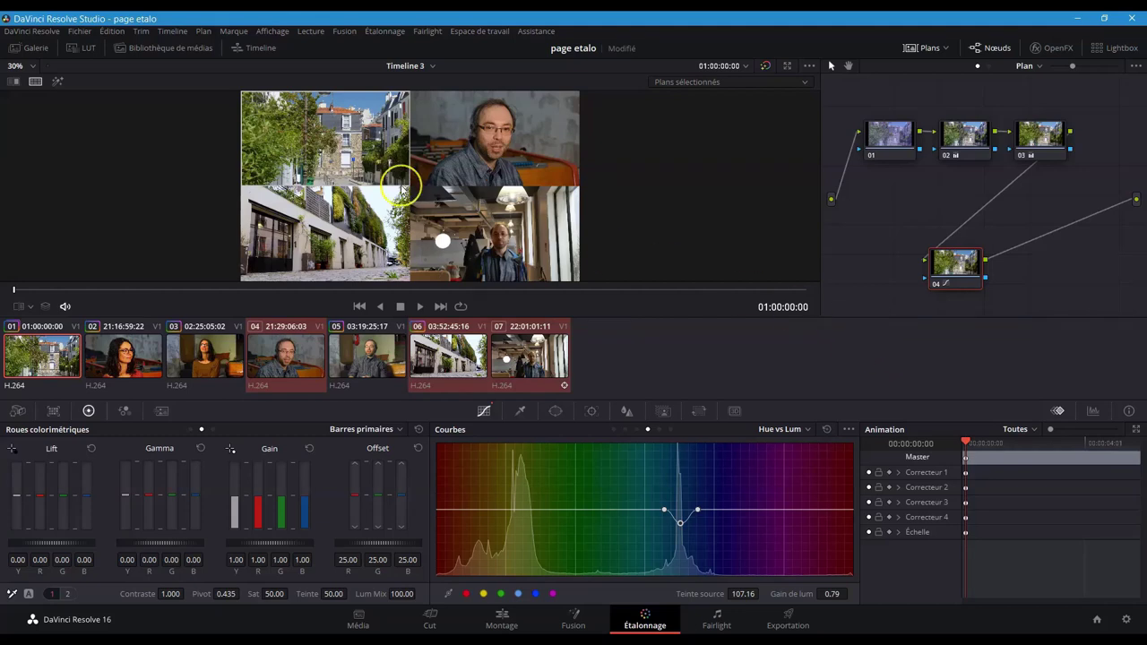
Step: Show the gallery, leave split screen and capture the graded clip 02 as a reference still
{"action": "left_click", "coordinate": [31, 48]}
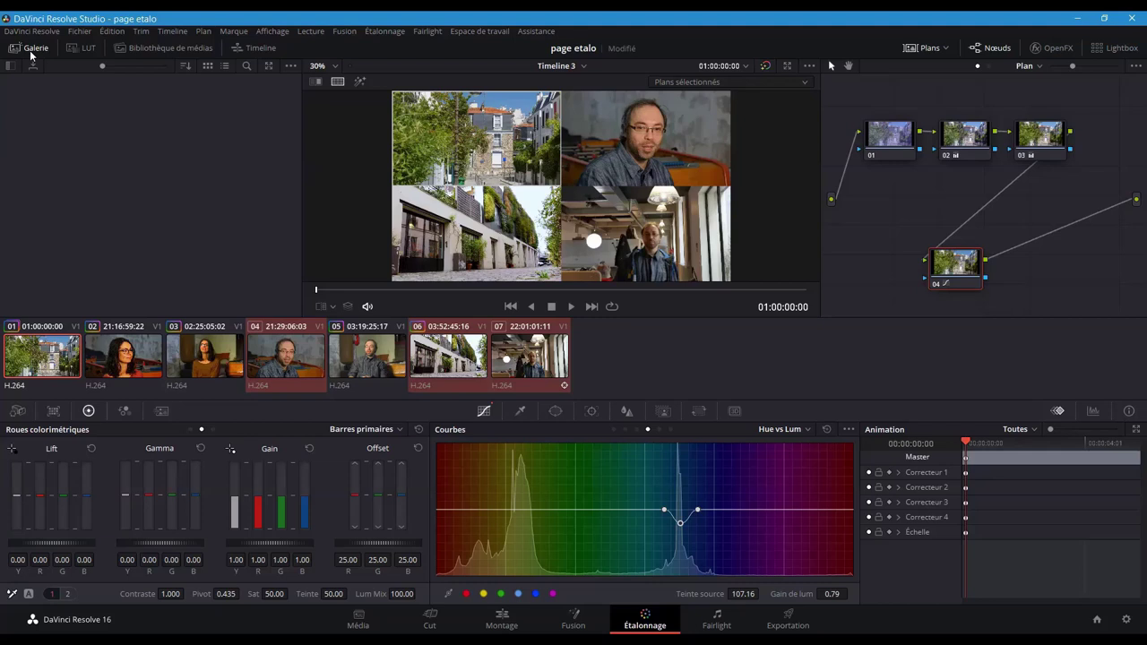
{"action": "left_click", "coordinate": [29, 52]}
{"action": "left_click", "coordinate": [91, 348]}
{"action": "left_click", "coordinate": [338, 81]}
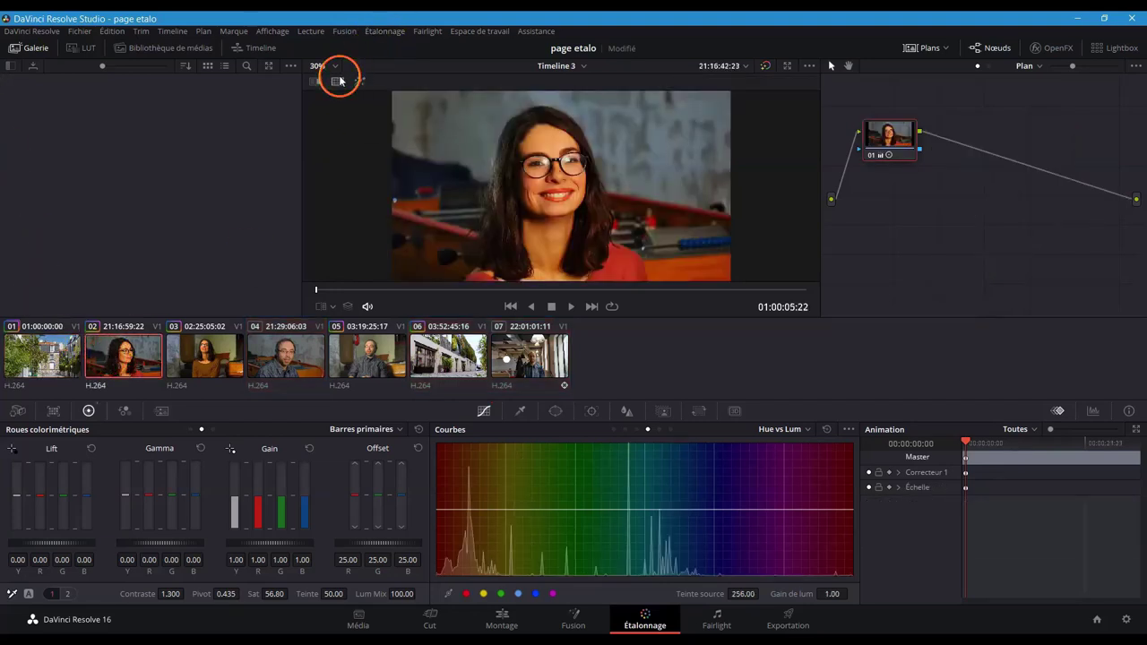
{"action": "right_click", "coordinate": [534, 151]}
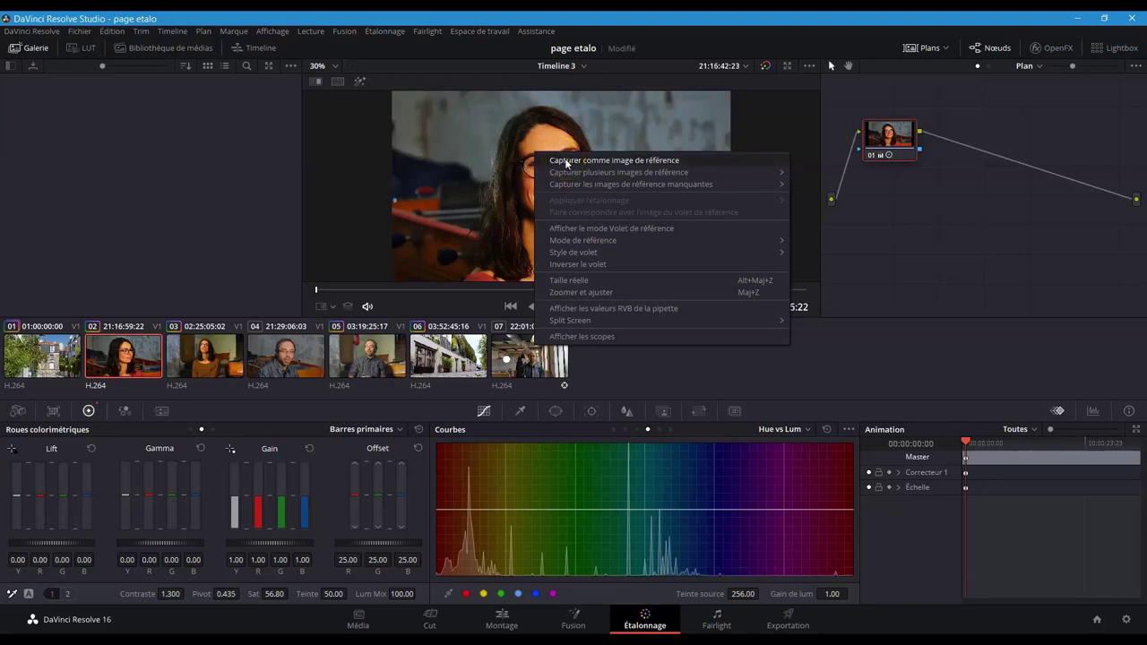
{"action": "left_click", "coordinate": [566, 161]}
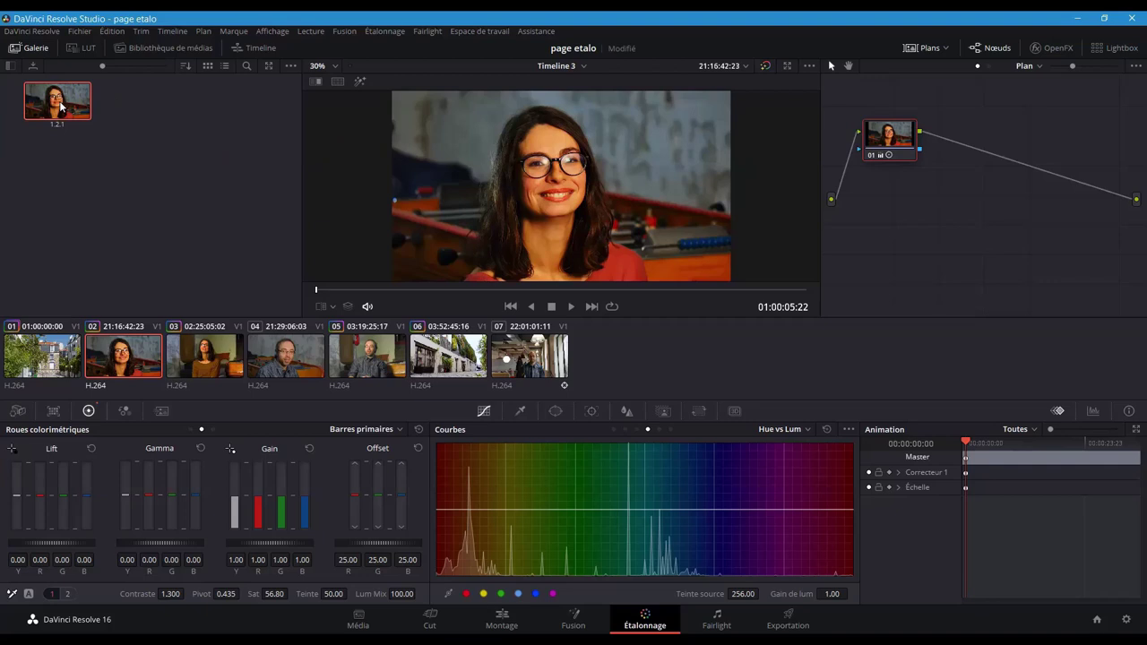
Step: Apply the grade from the captured clip 02 still to clip 04
{"action": "left_click", "coordinate": [277, 367]}
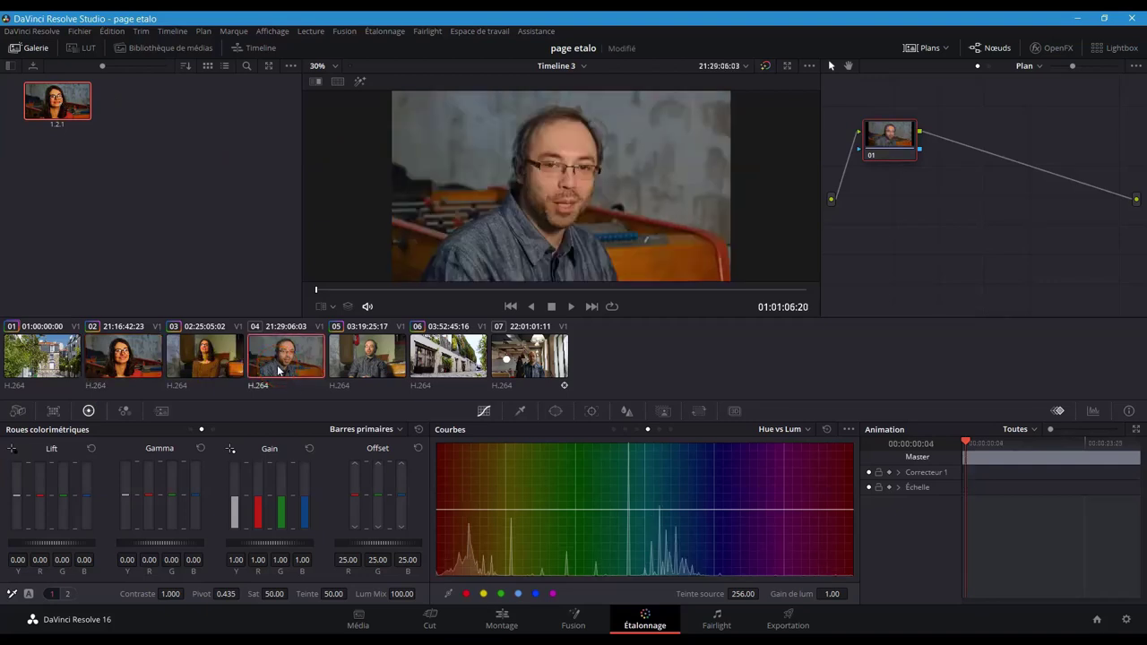
{"action": "right_click", "coordinate": [51, 106]}
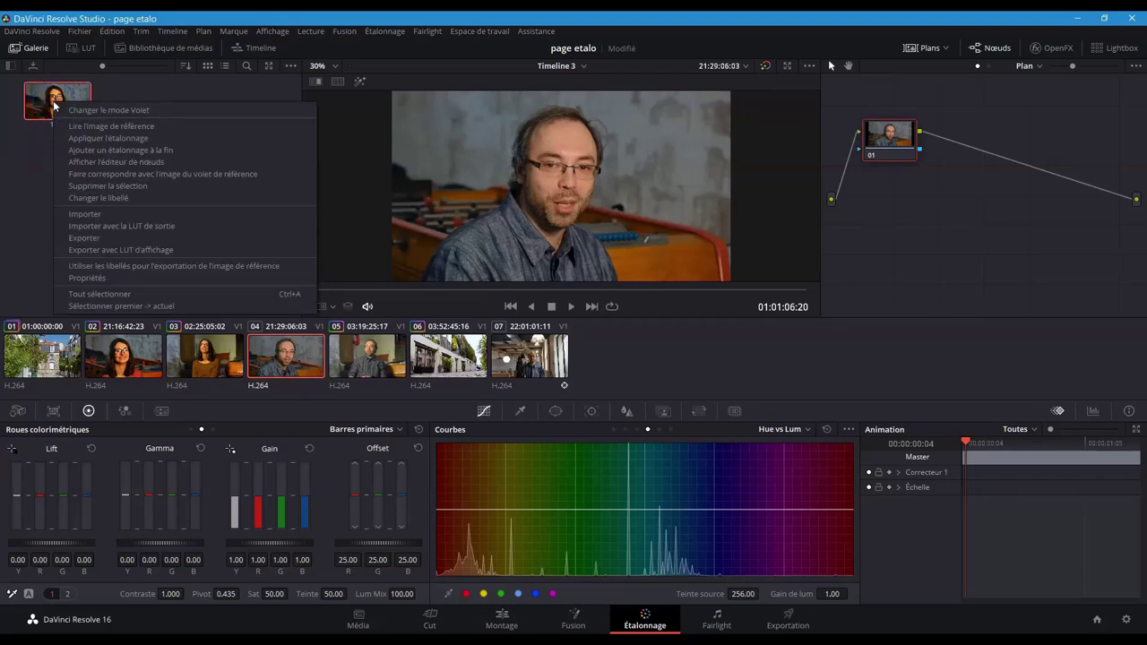
{"action": "left_click", "coordinate": [113, 143]}
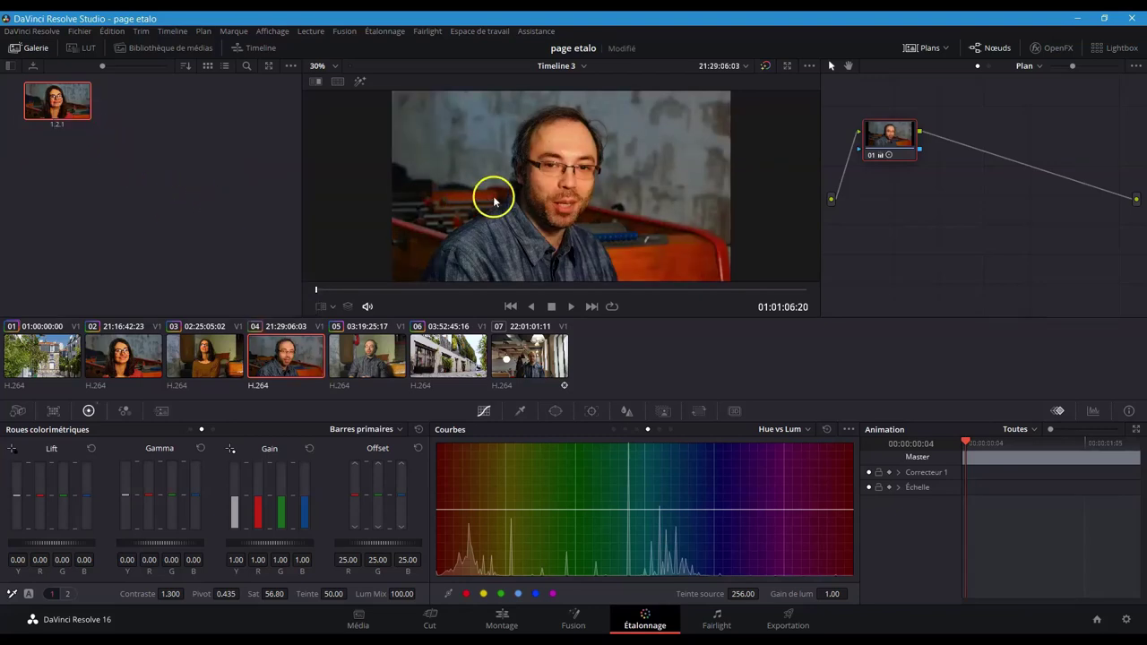
{"action": "left_click", "coordinate": [546, 205]}
Step: Compare clip 04 with the reference still in wipe mode, trying a horizontal split before returning to the vertical one
{"action": "left_click", "coordinate": [70, 109]}
{"action": "double_click", "coordinate": [69, 110]}
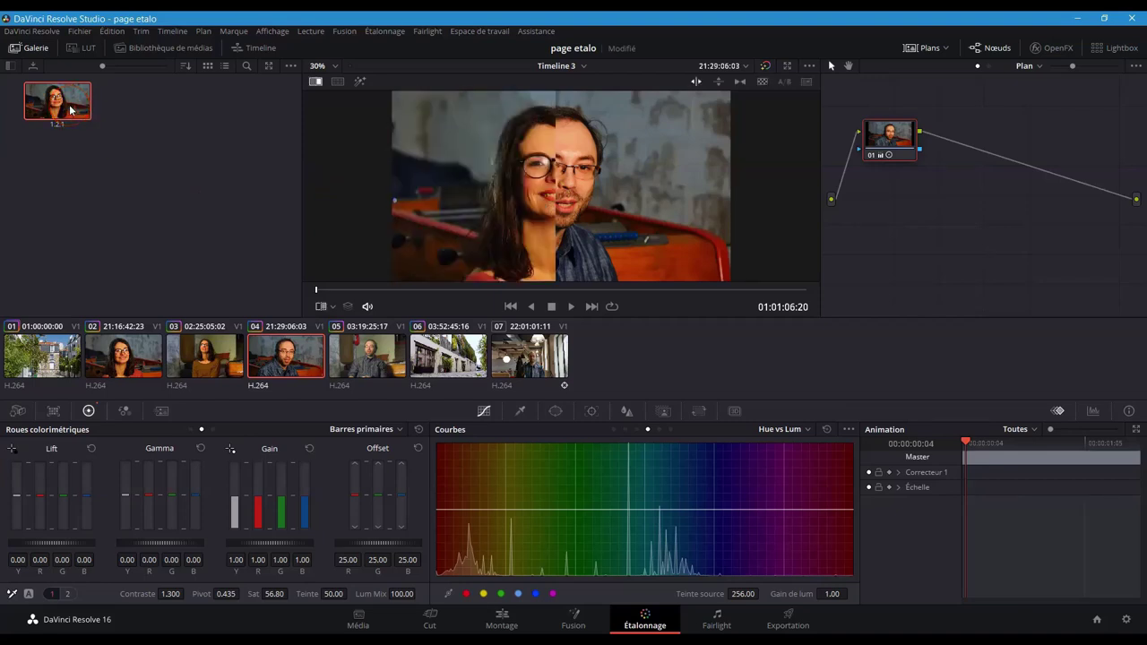
{"action": "mouse_move", "coordinate": [70, 109]}
{"action": "left_mouse_down"}
{"action": "mouse_move", "coordinate": [479, 206]}
{"action": "mouse_move", "coordinate": [532, 197]}
{"action": "mouse_move", "coordinate": [566, 215]}
{"action": "left_mouse_up"}
{"action": "left_click", "coordinate": [717, 81]}
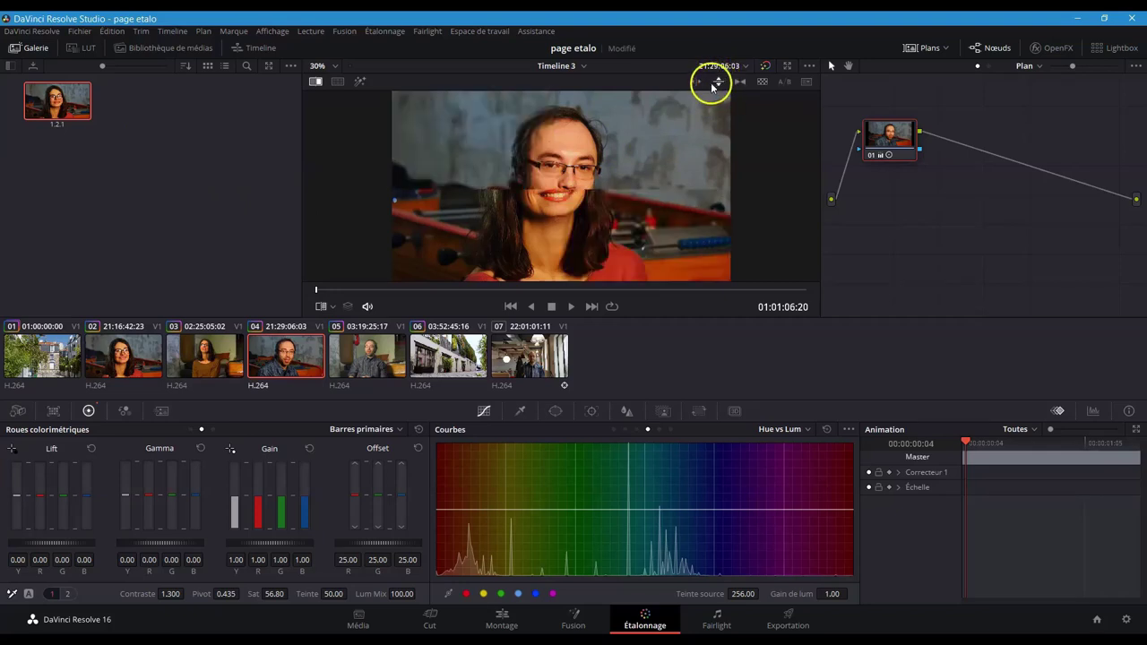
{"action": "left_click", "coordinate": [696, 82]}
Step: Invert the reference wipe and shift its dividing line slightly across the faces
{"action": "right_click", "coordinate": [592, 168]}
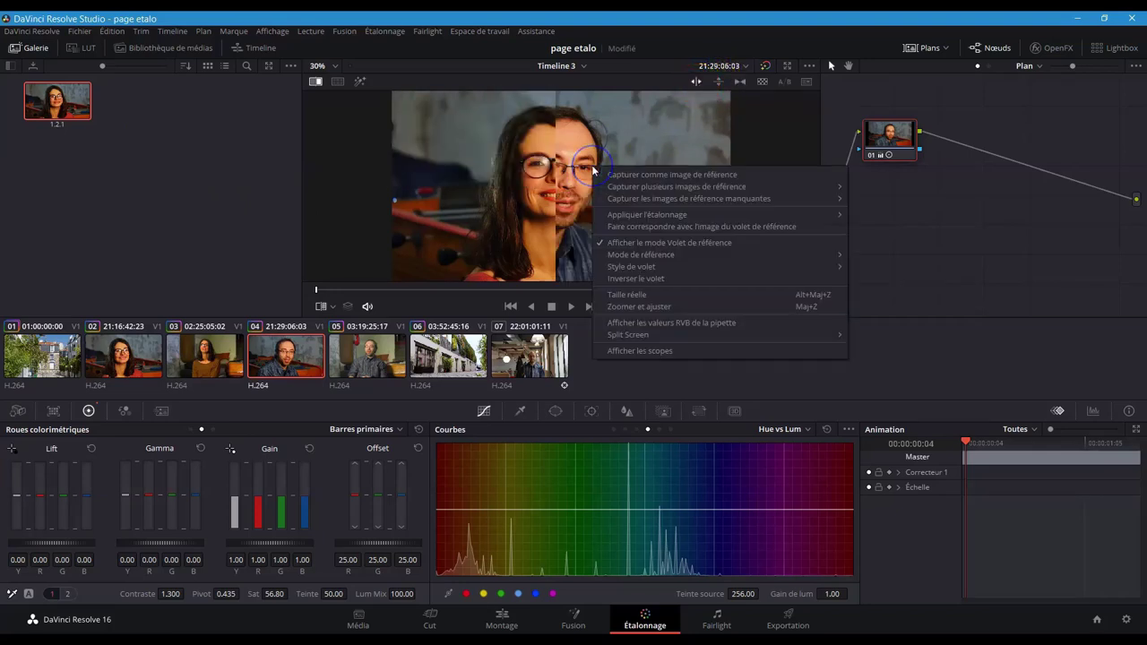
{"action": "left_click", "coordinate": [635, 278]}
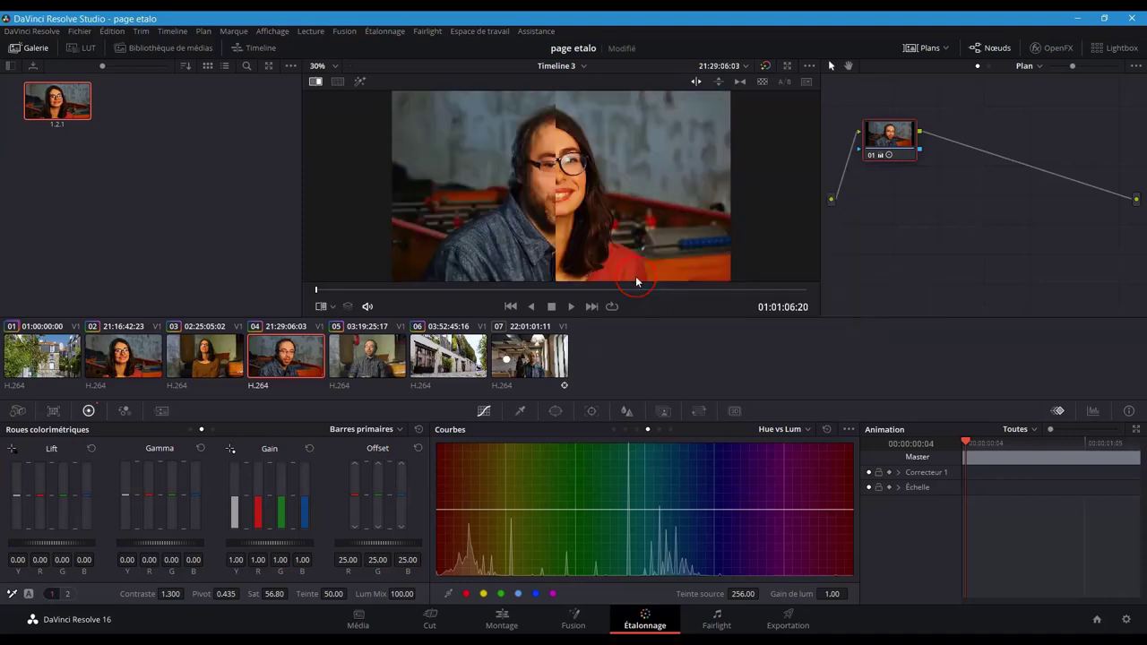
{"action": "mouse_move", "coordinate": [558, 242]}
{"action": "left_mouse_down"}
{"action": "mouse_move", "coordinate": [453, 238]}
{"action": "mouse_move", "coordinate": [623, 240]}
{"action": "mouse_move", "coordinate": [560, 253]}
{"action": "left_mouse_up"}
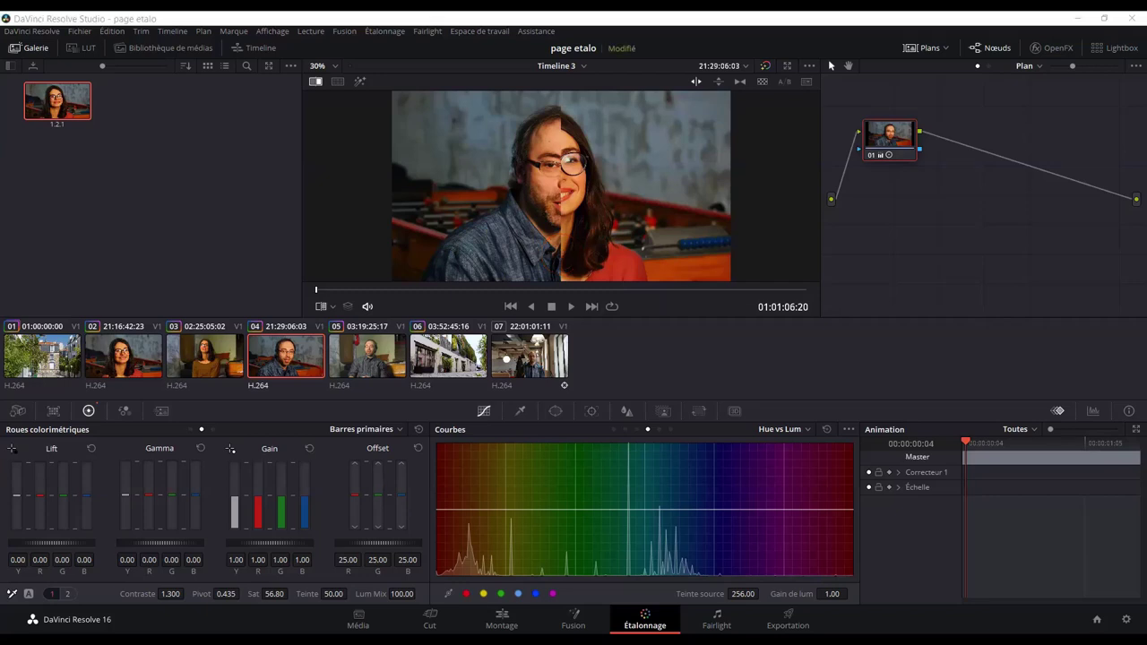